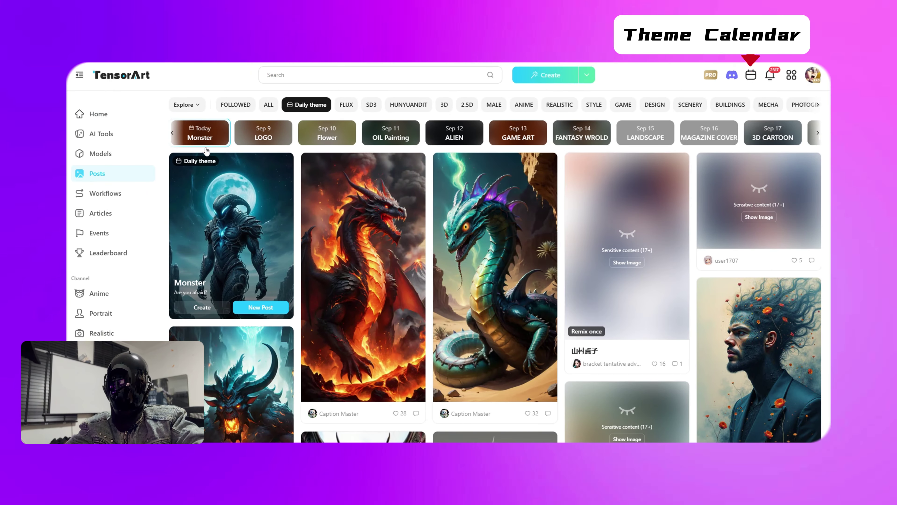
- Browse the daily theme posts for Flower, OIL Painting, ALIEN, GAME ART and LOGO
left_click(283, 137)
left_click(334, 142)
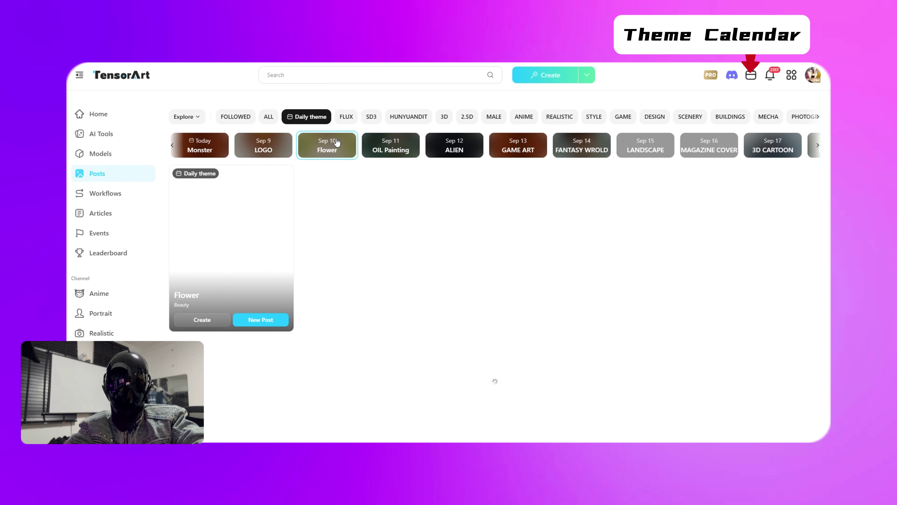
left_click(399, 144)
left_click(454, 147)
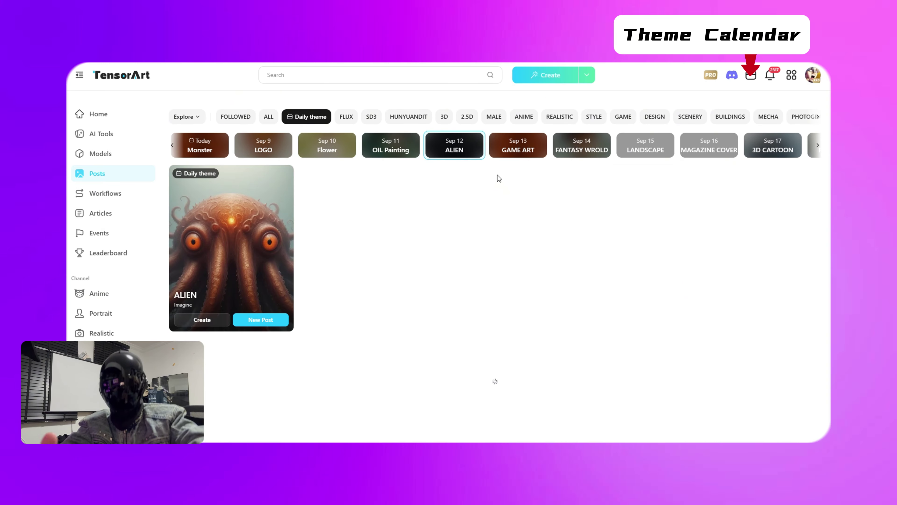
left_click(519, 145)
left_click(239, 146)
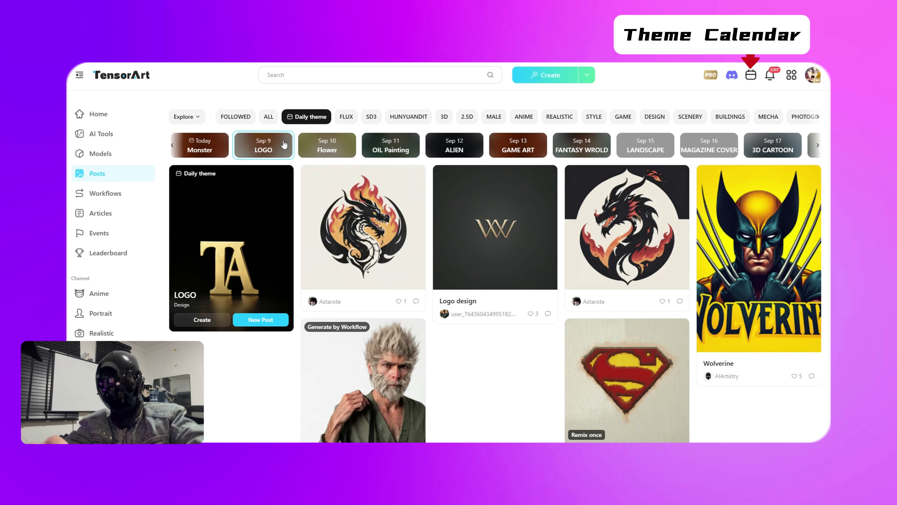
scroll(502, 226, "down", 3)
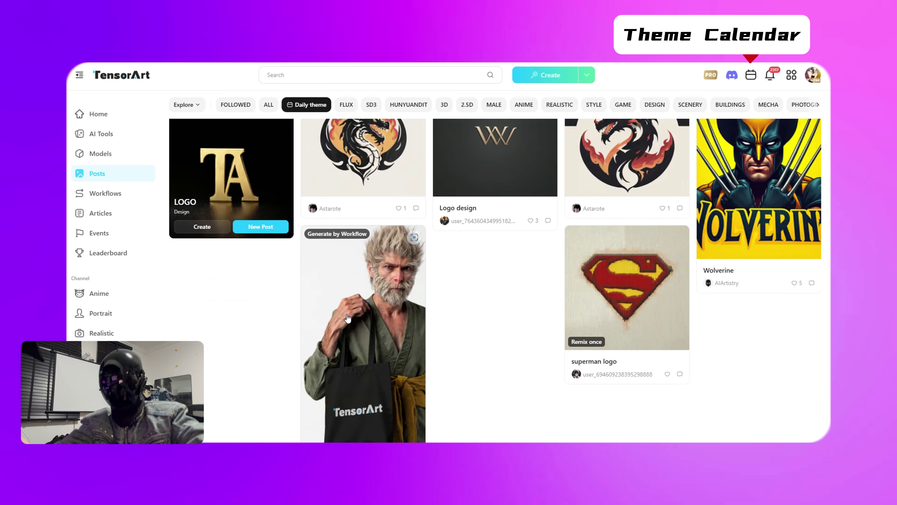
scroll(502, 213, "up", 4)
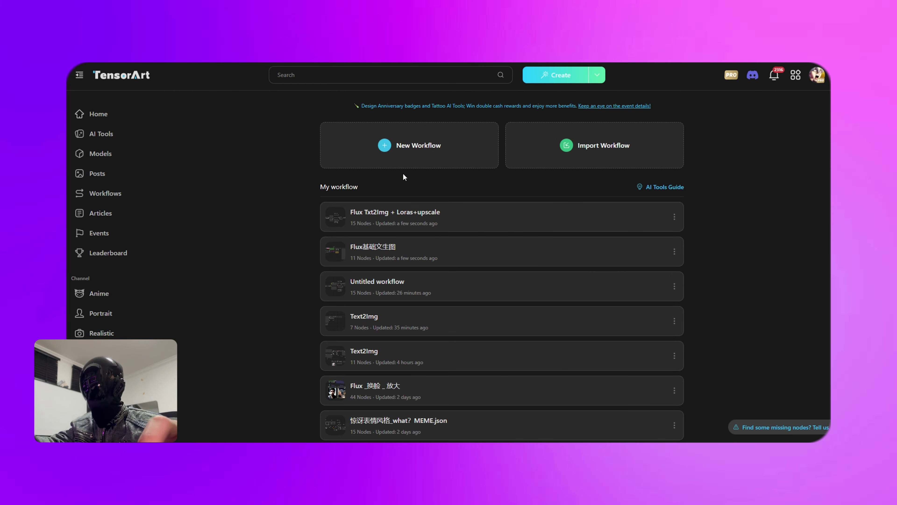
- Create a new workflow from the empty template and add a Load Checkpoint node feeding two chained Load LoRA nodes
left_click(400, 148)
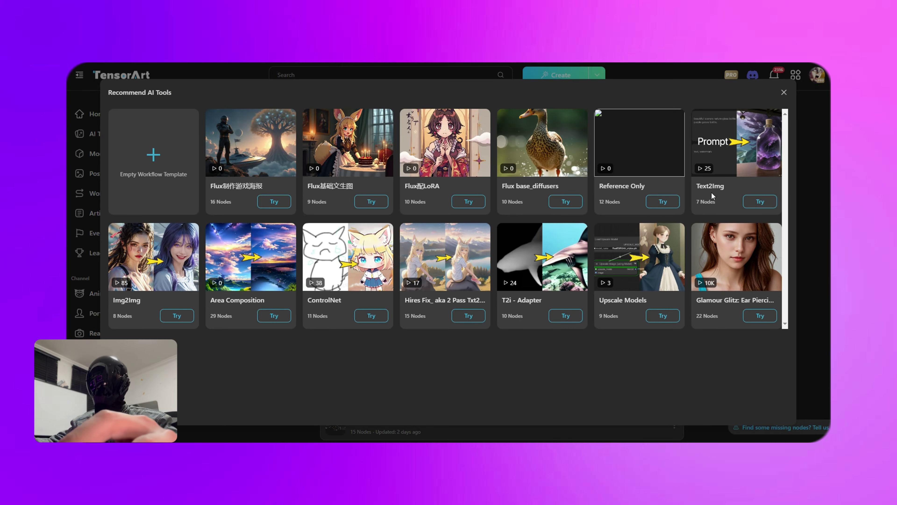
left_click(172, 143)
double_click(328, 209)
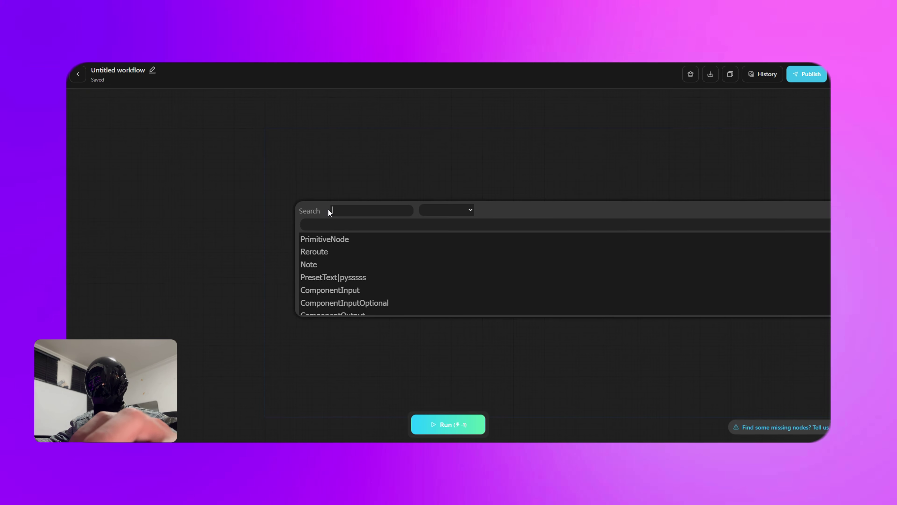
type("load")
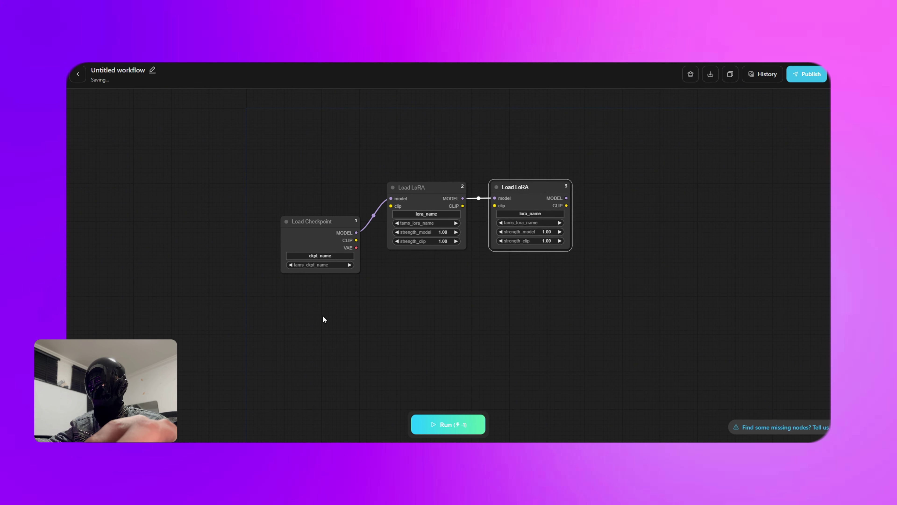
- Add a DualCLIPLoader node below Load Checkpoint and connect its CLIP output to the first Load LoRA node
double_click(295, 307)
type("dual")
left_click(339, 337)
left_click_drag(368, 311, 295, 307)
left_click_drag(339, 307, 379, 221)
- Arrange the two Load LoRA nodes in a lower row and line up the Load Checkpoint and DualCLIPLoader nodes beside them
left_click_drag(429, 201, 425, 264)
left_click_drag(519, 202, 507, 266)
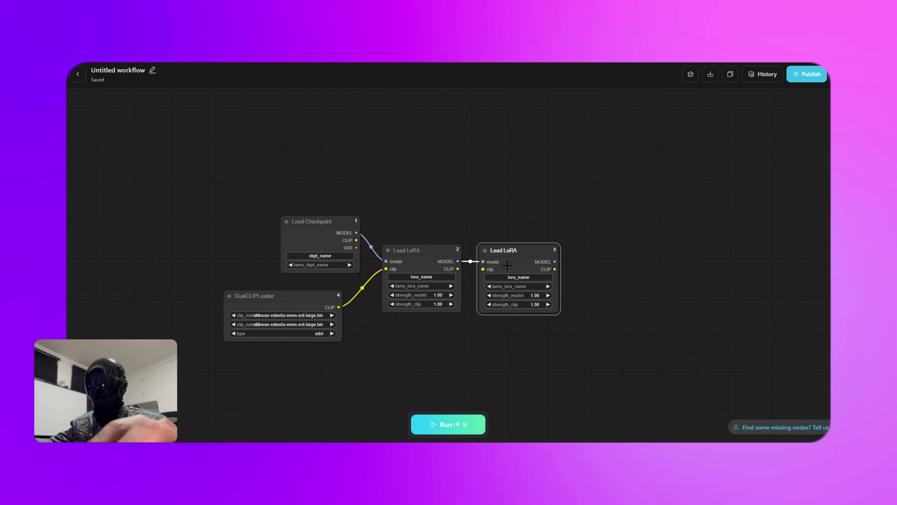
left_click_drag(319, 309, 337, 306)
left_click_drag(320, 241, 274, 239)
left_click_drag(314, 272, 358, 272)
left_click(332, 189)
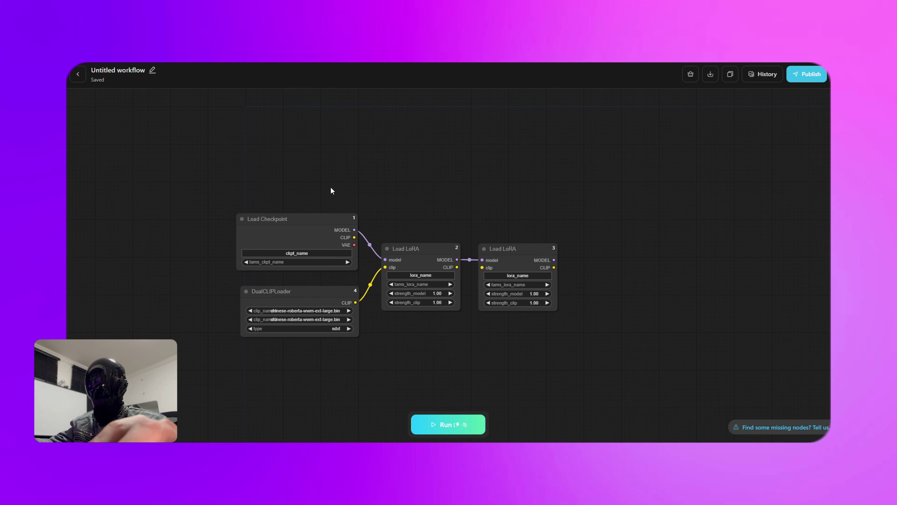
- Load the FLUX.1 - dev-fp8 model in the Load Checkpoint node
left_click(341, 294)
left_click(338, 253)
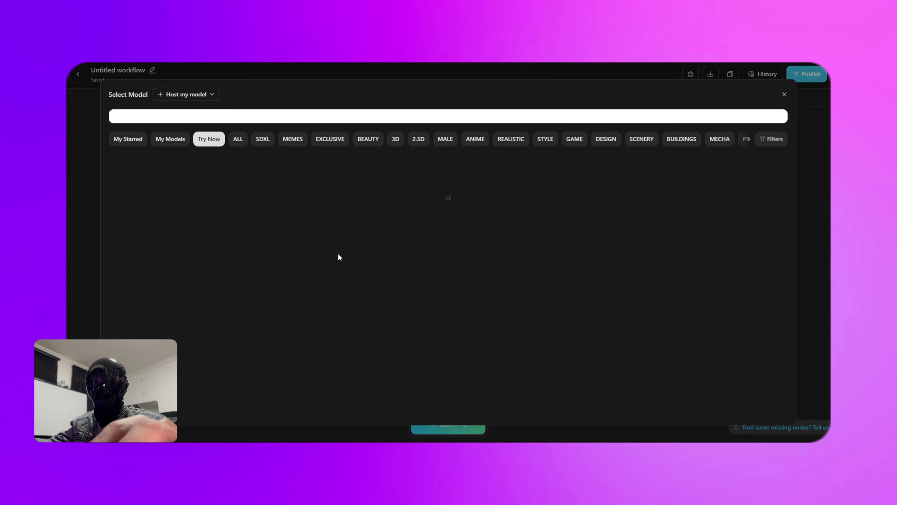
left_click(183, 272)
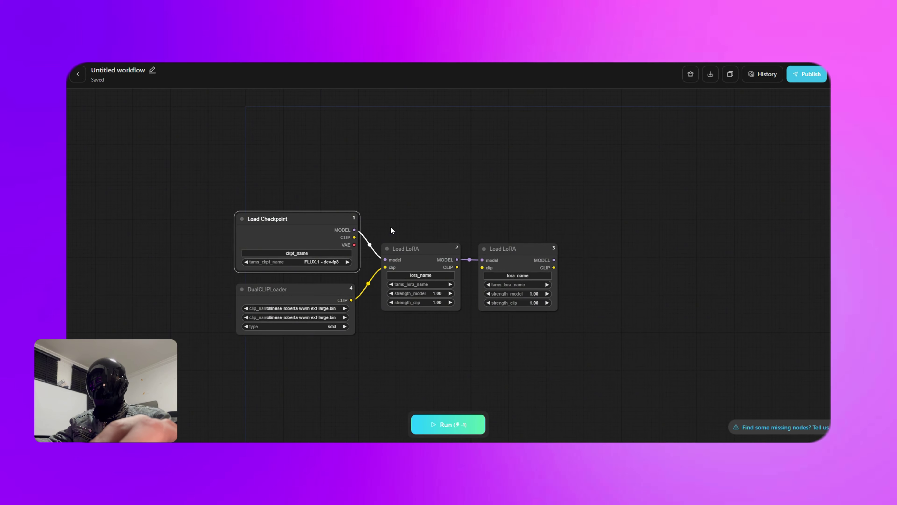
- Load the starred ChugAx_WuKongArt_FLUX V1 LoRA in the first Load LoRA node with a model strength of 1.40
left_click(415, 275)
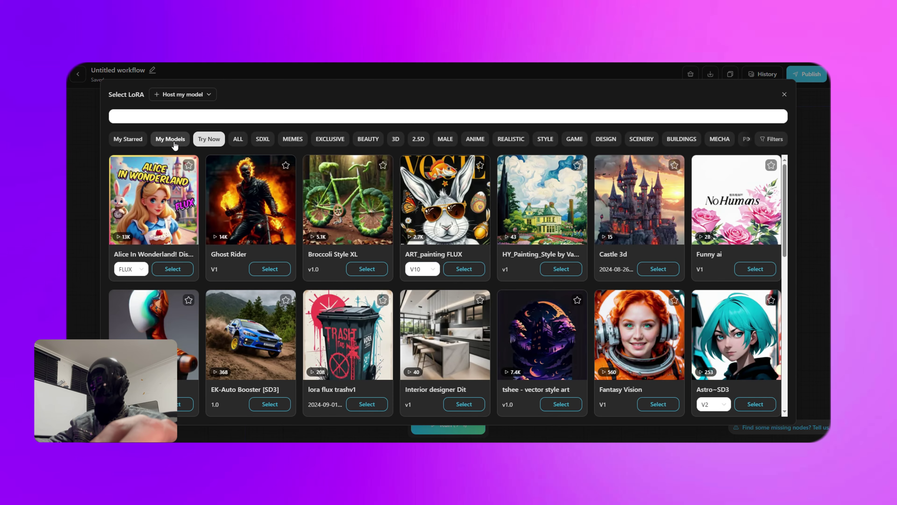
left_click(139, 143)
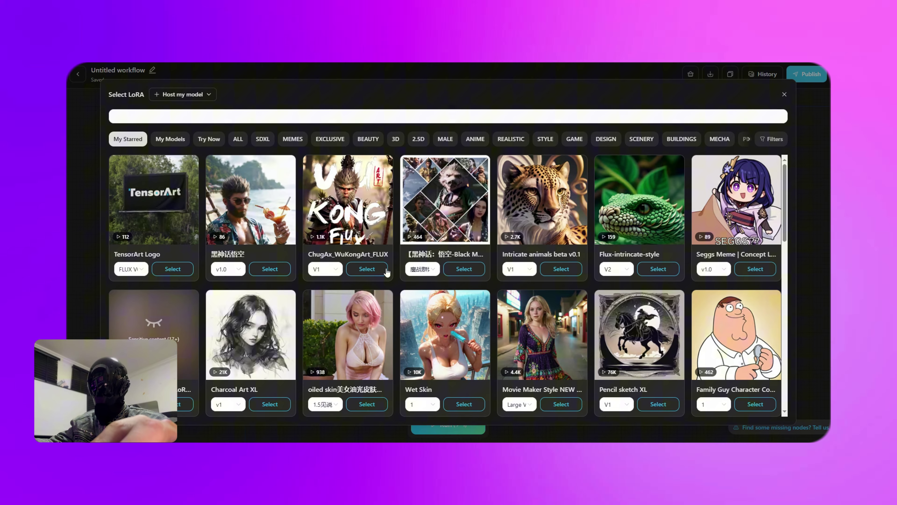
left_click(380, 271)
left_click(442, 298)
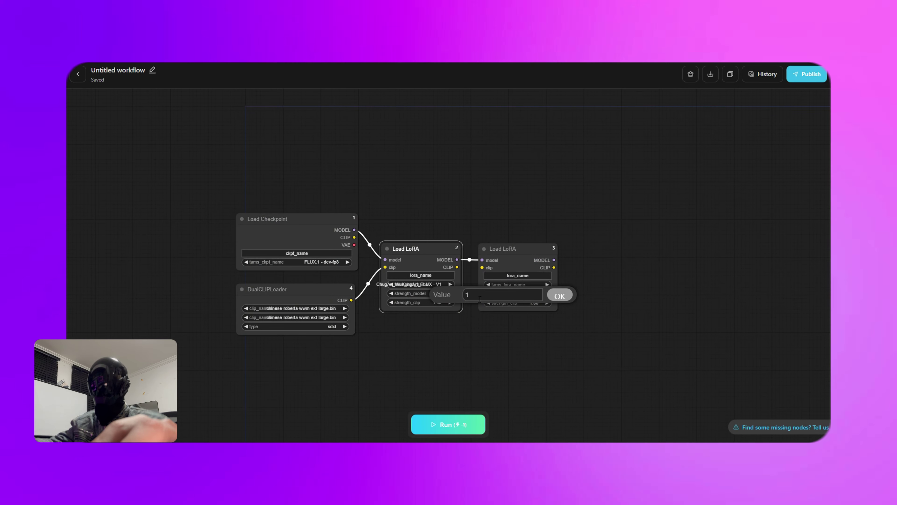
key("Return")
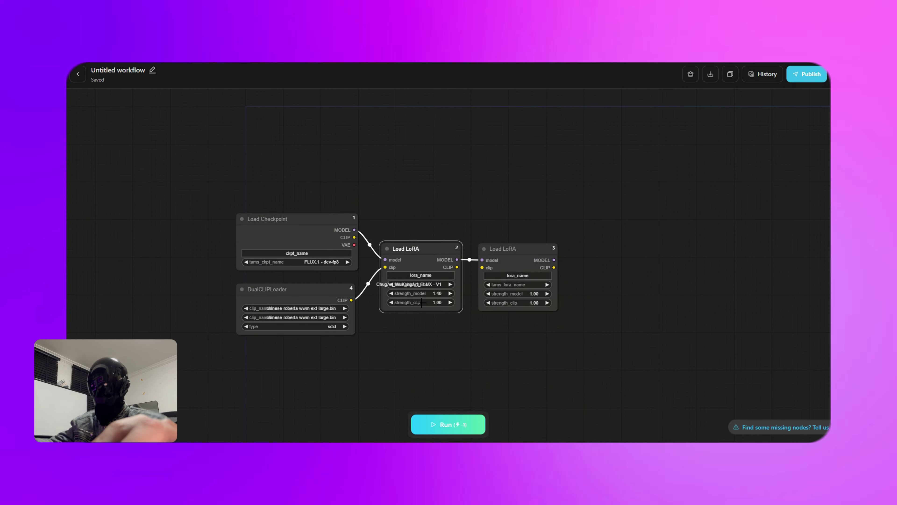
- Load the TensorArt Logo FLUX V0.1 LoRA in the second Load LoRA node with a model strength of 0.87
left_click(528, 286)
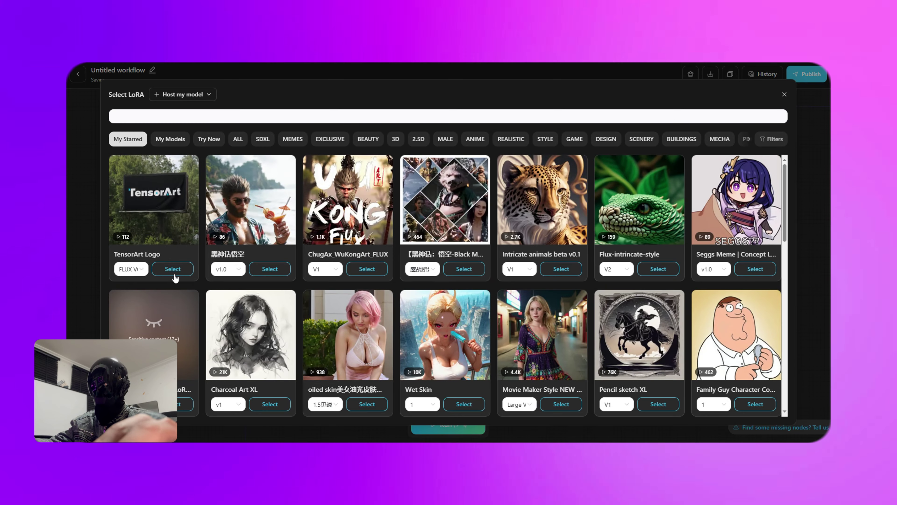
left_click(174, 275)
left_click(532, 293)
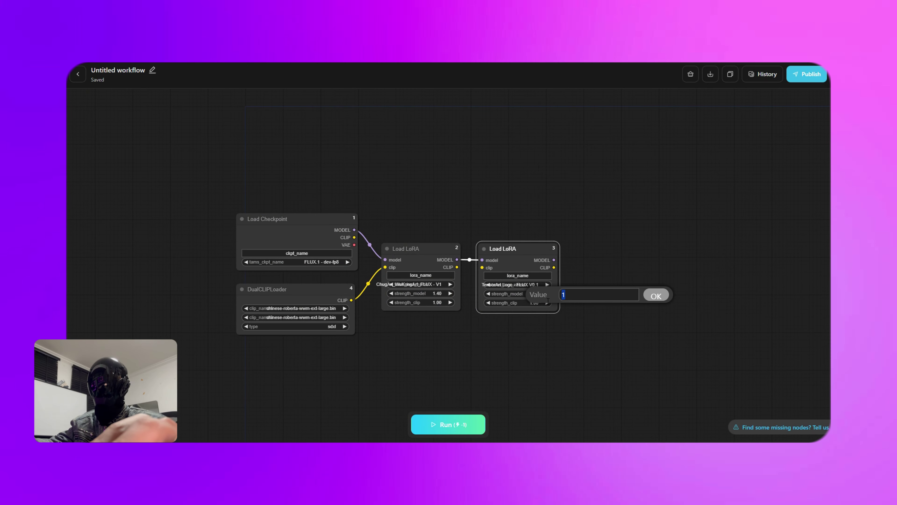
type("0.87")
key("Return")
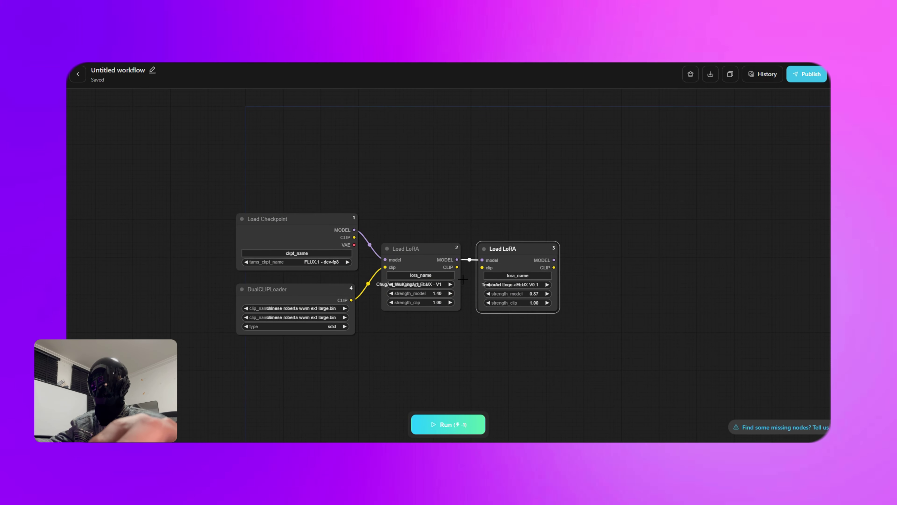
- Configure the DualCLIPLoader with t5xxl_fp16.safetensors, clip_l_sdxl_base.safetensors and type flux, and link CLIP between the two LoRA nodes
left_click(316, 317)
left_click(322, 430)
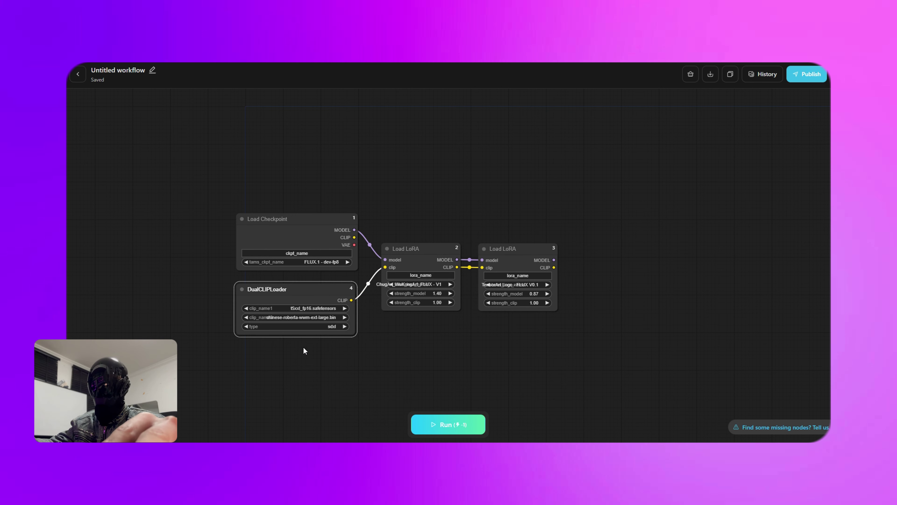
left_click(293, 317)
left_click(337, 348)
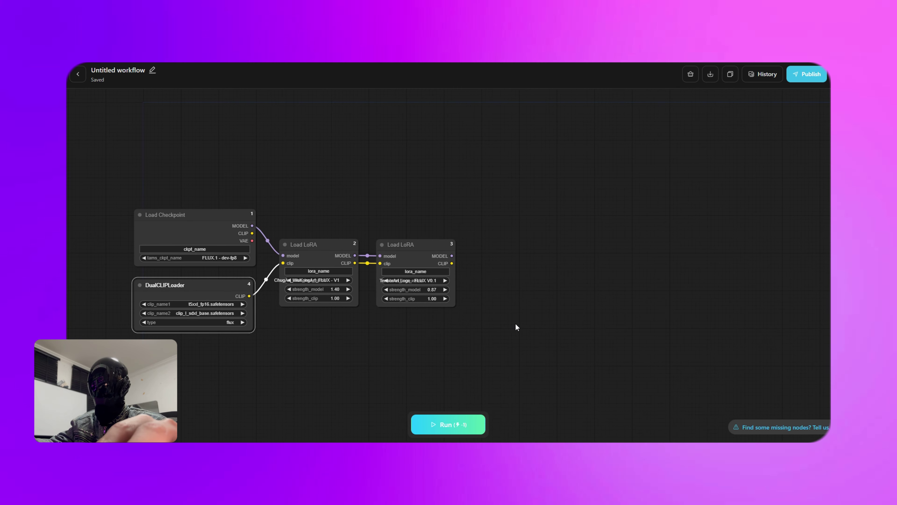
- Add a BasicScheduler node fed by the MODEL output of the second Load LoRA node
left_click_drag(452, 256, 472, 222)
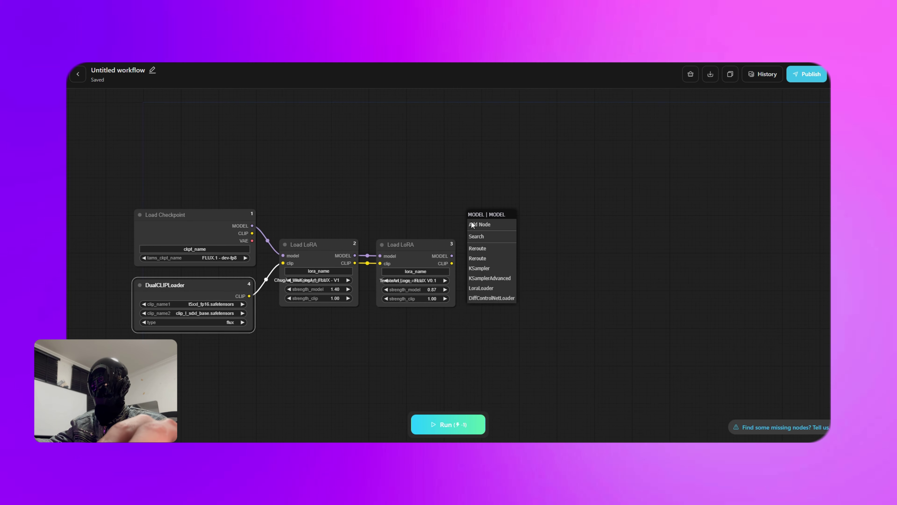
left_click(495, 236)
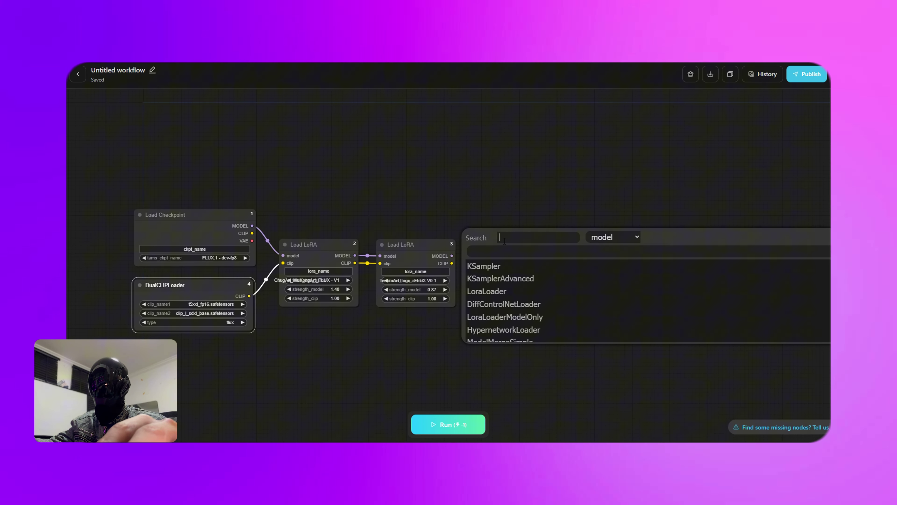
type("basic")
left_click(509, 264)
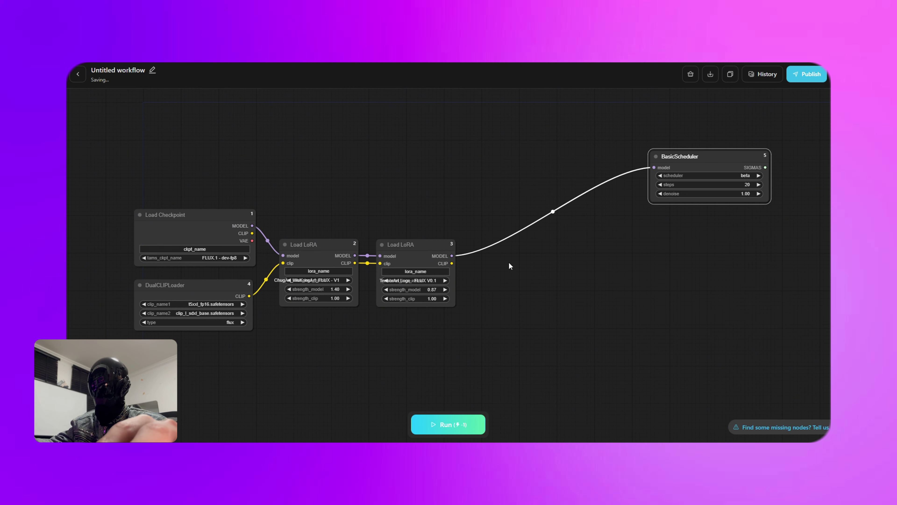
- Add two CLIP Text Encode (Prompt) nodes, both fed by the CLIP output of the second Load LoRA node
left_click_drag(470, 252, 486, 313)
left_click(489, 293)
left_click(505, 369)
left_click_drag(539, 322, 517, 304)
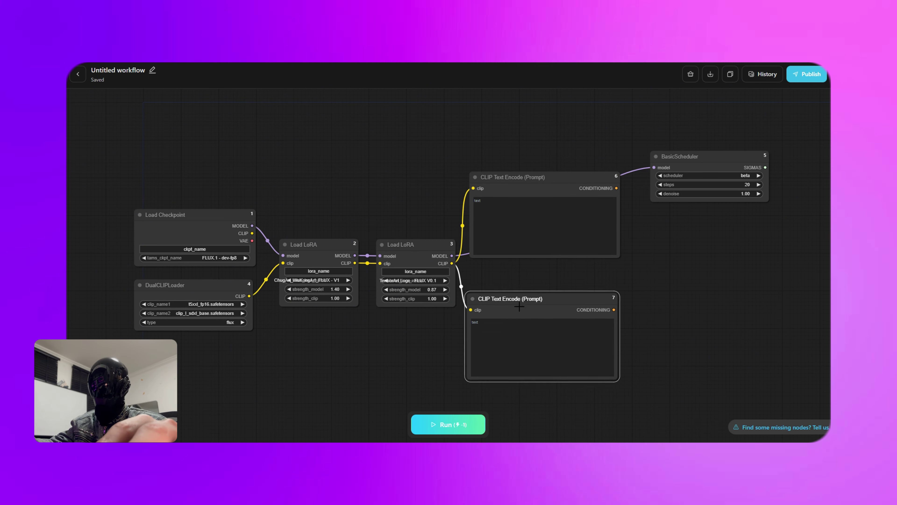
- Arrange the two CLIP Text Encode nodes and the BasicScheduler node to make room for the sampler nodes
left_click_drag(625, 229, 492, 248)
left_click_drag(451, 210, 451, 226)
left_click_drag(589, 233, 466, 238)
left_click_drag(464, 196, 490, 225)
left_click_drag(647, 279, 539, 290)
left_click_drag(428, 231, 512, 225)
left_click(455, 283)
key("Delete")
- Add a SamplerCustomAdvanced node and connect the BasicScheduler's SIGMAS output to its sigmas input
double_click(483, 221)
type("sampler")
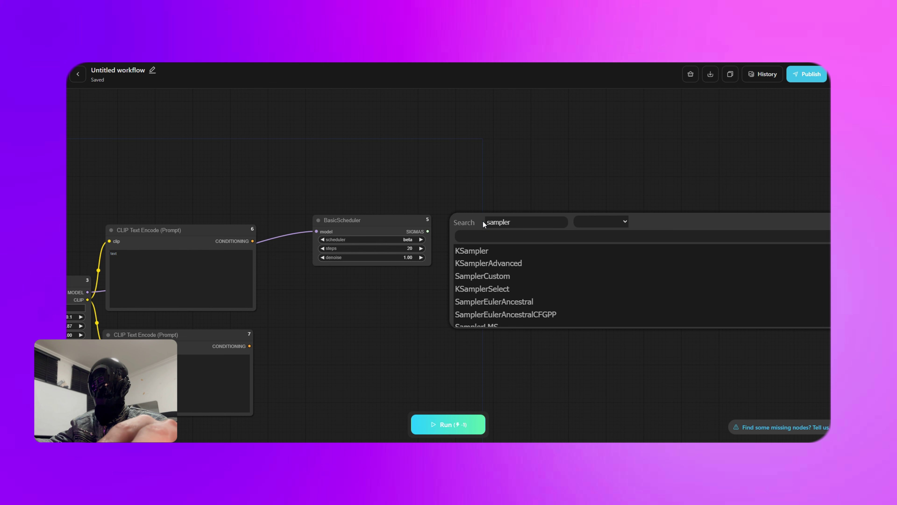
type("cust")
left_click(489, 263)
left_click_drag(428, 231, 484, 264)
- Add RandomNoise and CFGGuider nodes connected to the noise and guider inputs of SamplerCustomAdvanced
left_click_drag(514, 254, 348, 177)
left_click(484, 242)
left_click_drag(484, 291, 434, 303)
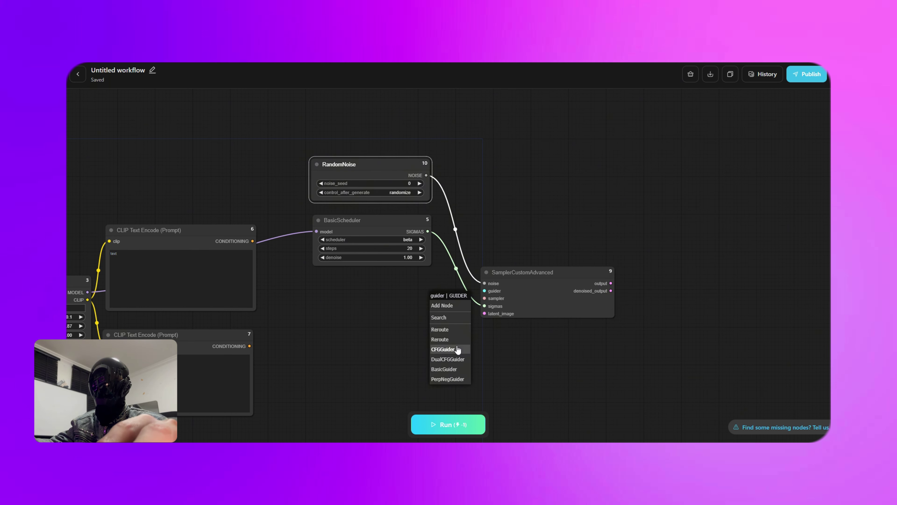
left_click(458, 349)
left_click_drag(486, 316, 367, 300)
- Add a KSamplerSelect node below CFGGuider, connected to the sampler input of SamplerCustomAdvanced
left_click_drag(484, 298, 367, 353)
left_click(477, 389)
scroll(486, 352, "down", 2)
left_click_drag(486, 352, 499, 280)
- Search the nodes for SDXL and add an SDXL Empty Latent Image (rgthree) node
double_click(426, 339)
type("SDXL")
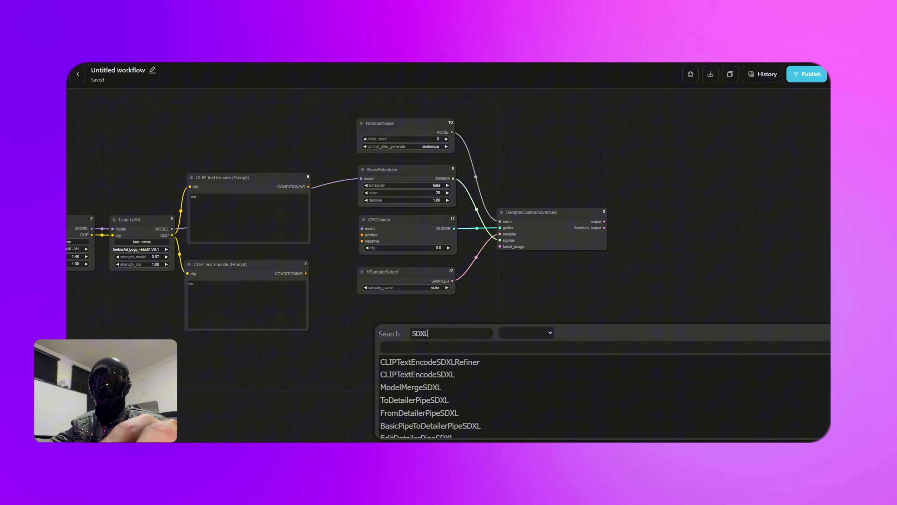
scroll(484, 388, "down", 5)
scroll(484, 389, "down", 8)
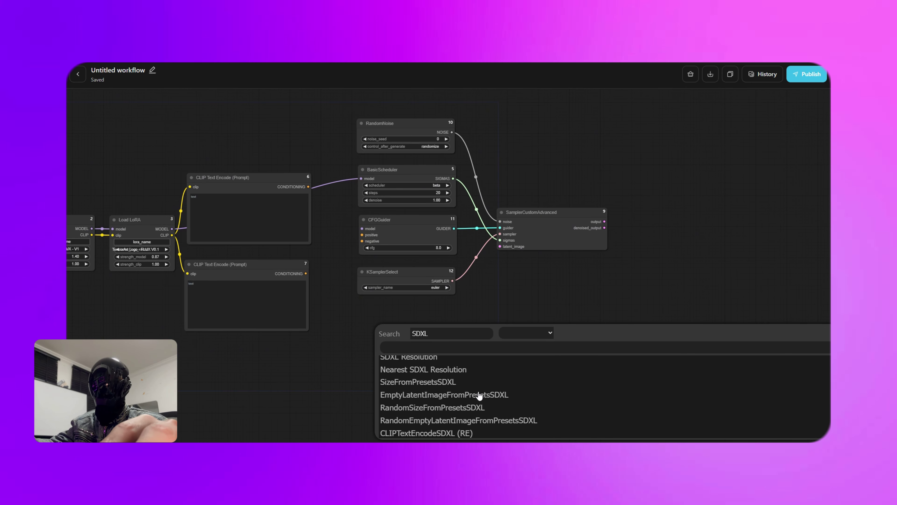
scroll(487, 397, "down", 10)
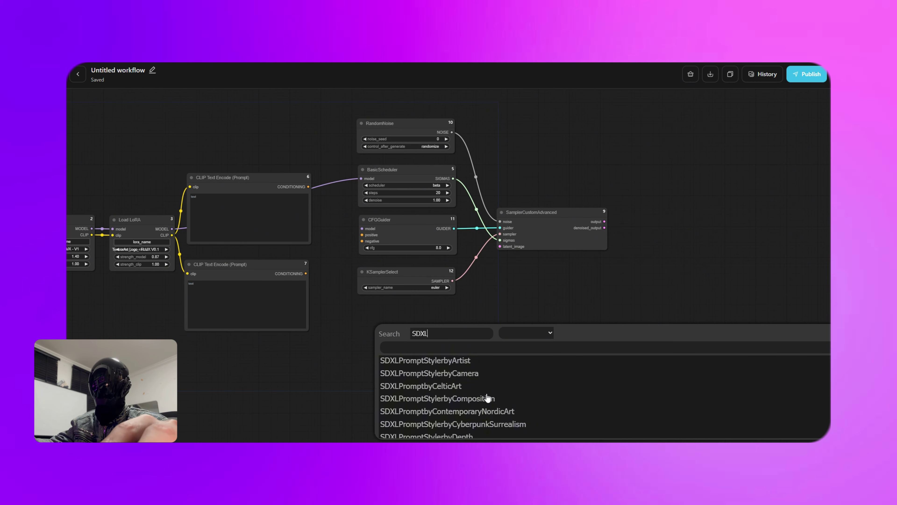
scroll(490, 404, "up", 15)
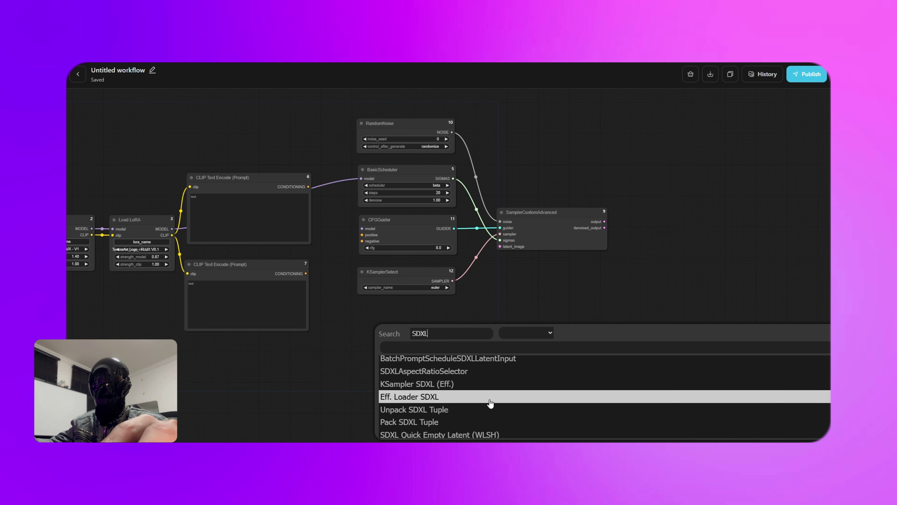
left_click(490, 392)
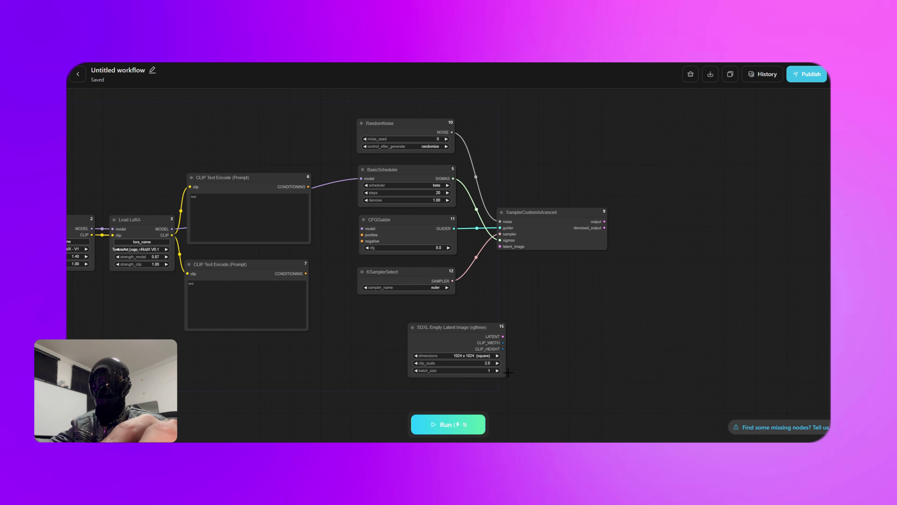
- Place the SDXL Empty Latent Image node below KSamplerSelect and connect its LATENT output to the latent_image input of SamplerCustomAdvanced
left_click_drag(442, 328, 396, 310)
scroll(396, 311, "up", 5)
scroll(552, 295, "down", 3)
left_click_drag(570, 222, 517, 312)
left_click_drag(577, 230, 580, 271)
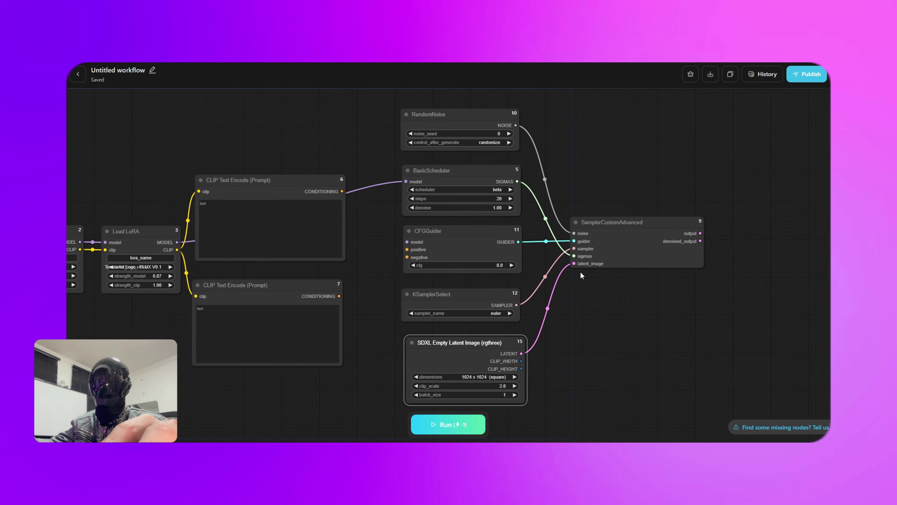
- Set the BasicScheduler to 25 steps and a denoise of 1
left_click(498, 199)
type("25")
key("Return")
left_click(497, 208)
type("1")
key("Return")
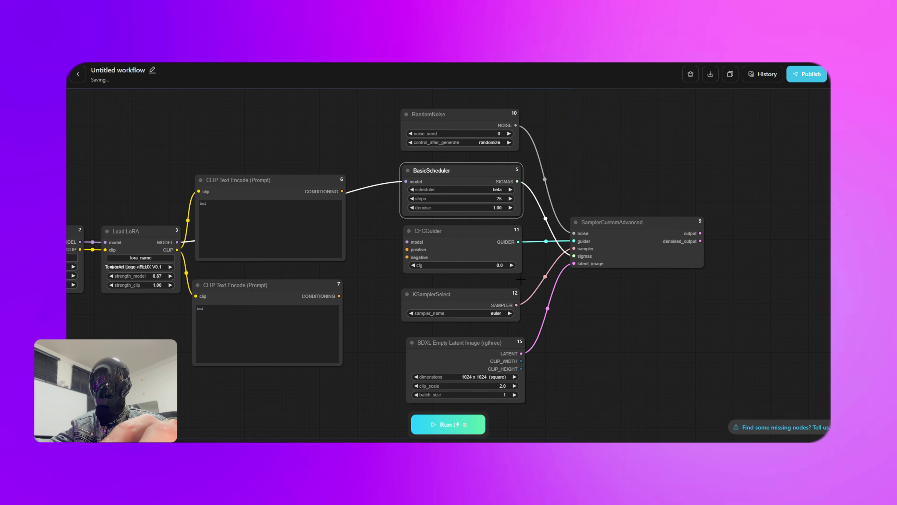
- Set the CFGGuider's cfg to 1 and choose the deis sampler in KSamplerSelect
left_click(497, 265)
type("1")
key("Return")
left_click(498, 313)
left_click(514, 320)
- Set the empty latent to 768 x 1344 (portrait) with clip_scale 1.0, and connect both prompts' conditioning and the second LoRA's MODEL to CFGGuider
left_click(498, 377)
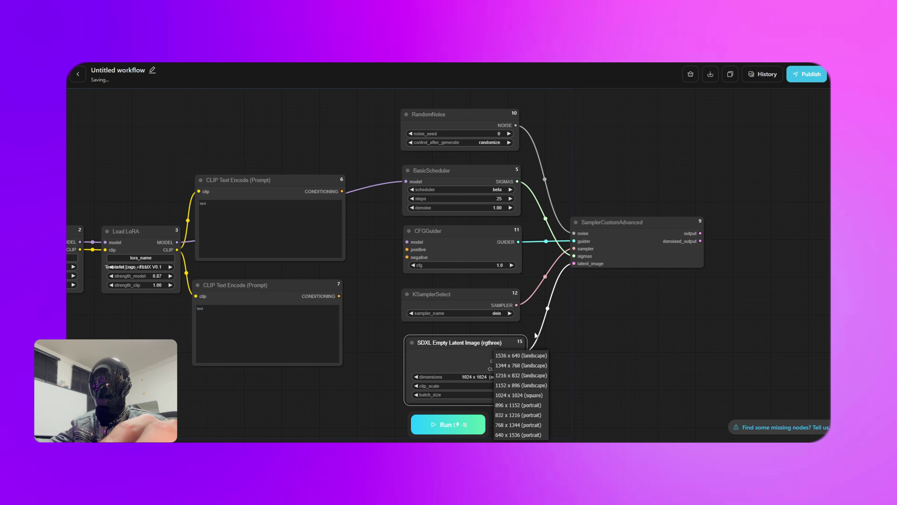
left_click(526, 425)
left_click_drag(342, 191, 408, 249)
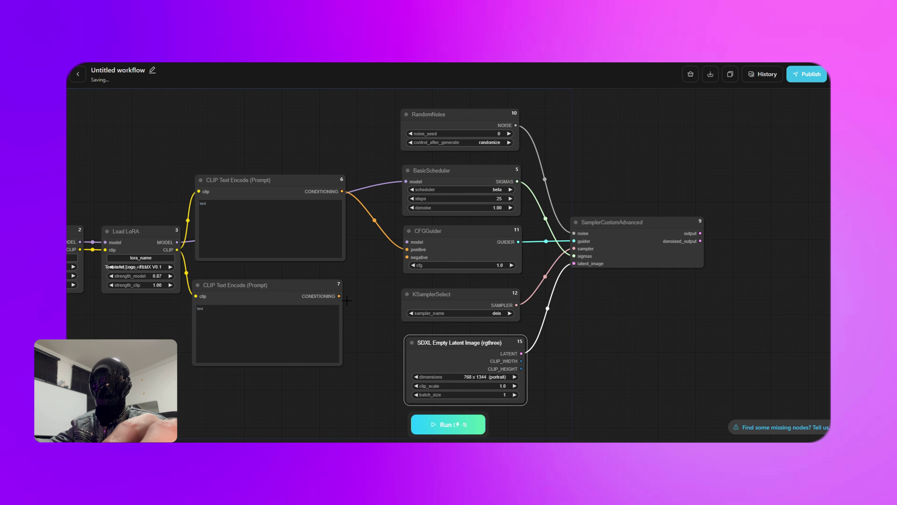
left_click_drag(177, 243, 408, 243)
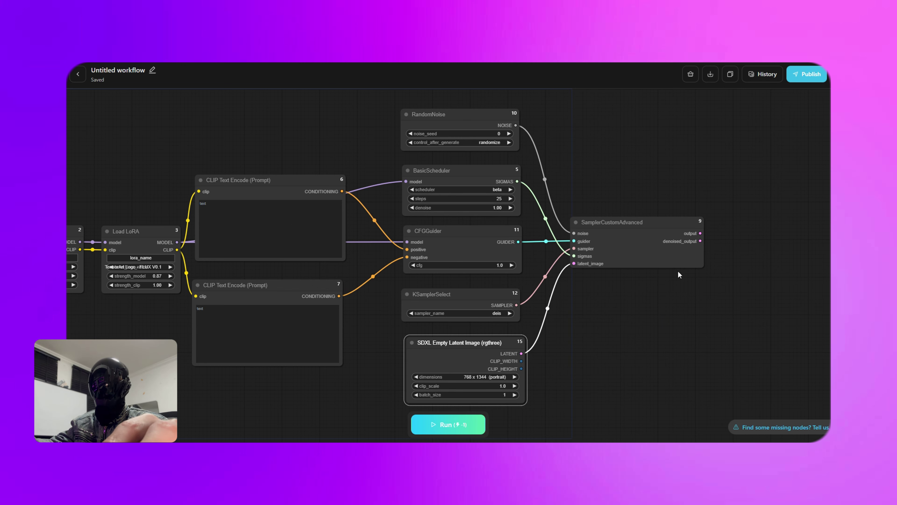
- Add a VAE Decode node to the sampler's output and a connected Load VAE node using ae.sft
left_click_drag(722, 255, 455, 310)
left_click(560, 303)
left_click(499, 393)
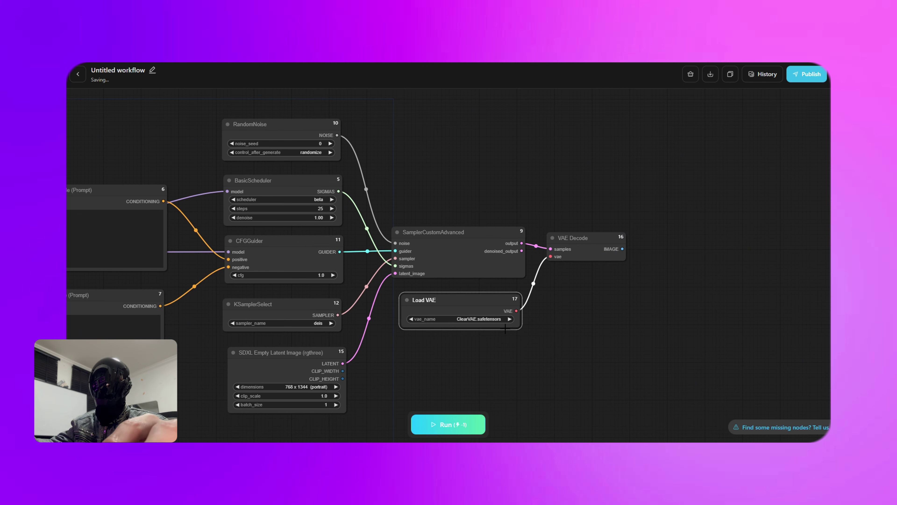
left_click(496, 320)
left_click(536, 299)
- Add a Save Image node connected to VAE Decode's IMAGE output and place it beside VAE Decode
left_click_drag(627, 256, 641, 242)
left_click(666, 319)
left_click_drag(590, 319, 697, 302)
left_click_drag(771, 229, 769, 224)
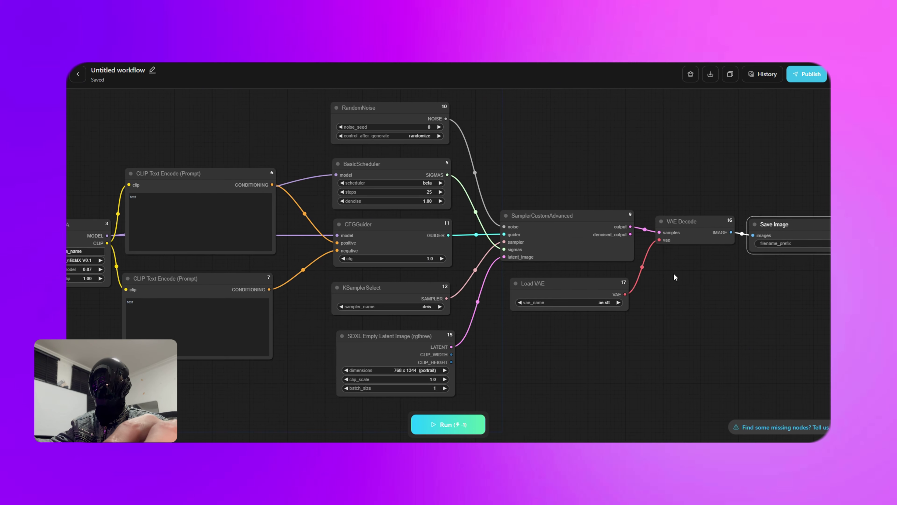
- Enter the positive prompt "Wukong, holding black tote bag with white tensorart_logo," and the negative prompt "worst quality, human"
left_click(673, 276)
scroll(635, 269, "down", 8)
scroll(451, 318, "up", 2)
scroll(432, 162, "up", 5)
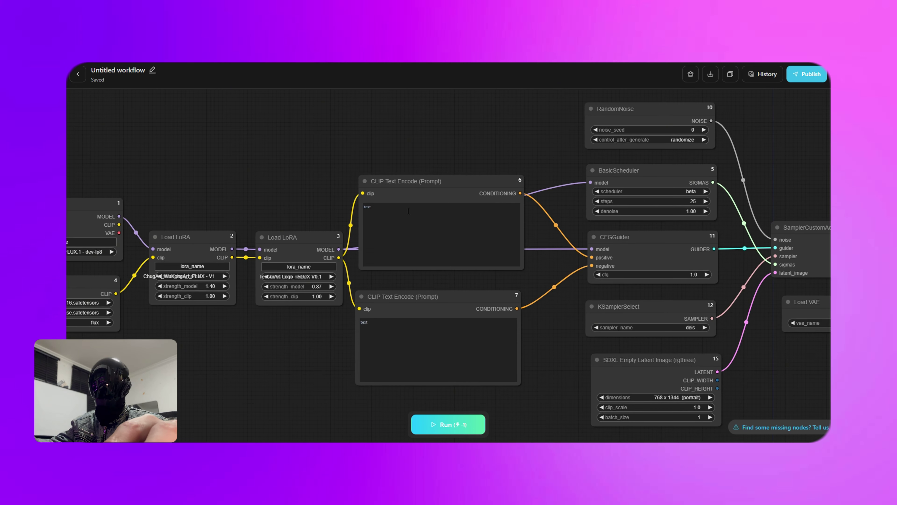
left_click(413, 209)
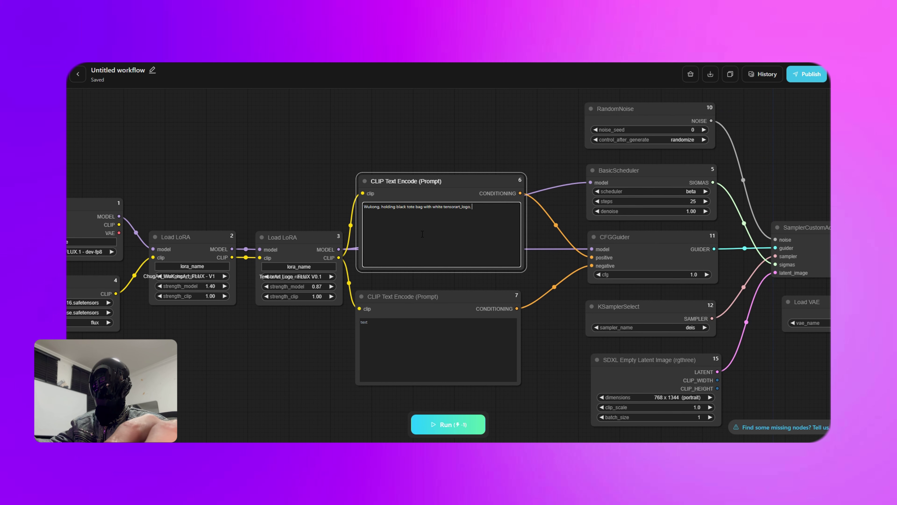
scroll(436, 158, "up", 5)
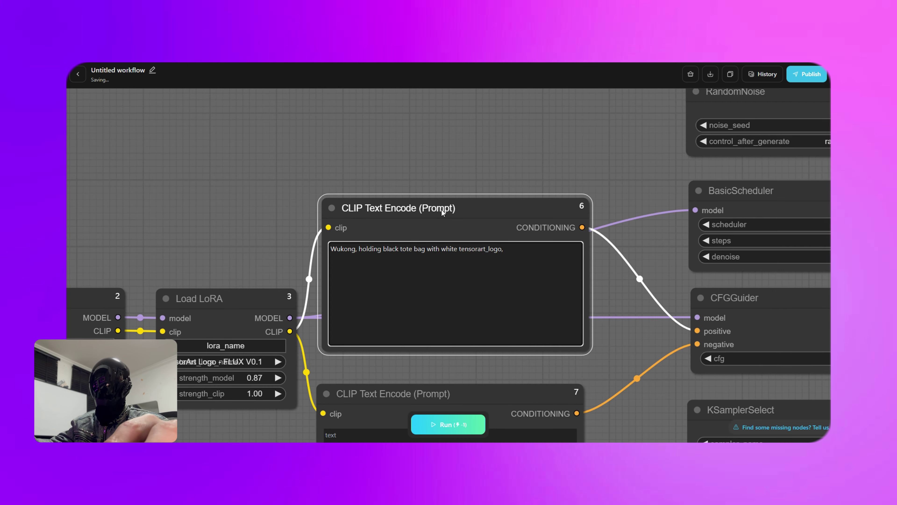
left_click_drag(503, 177, 481, 64)
left_click(407, 352)
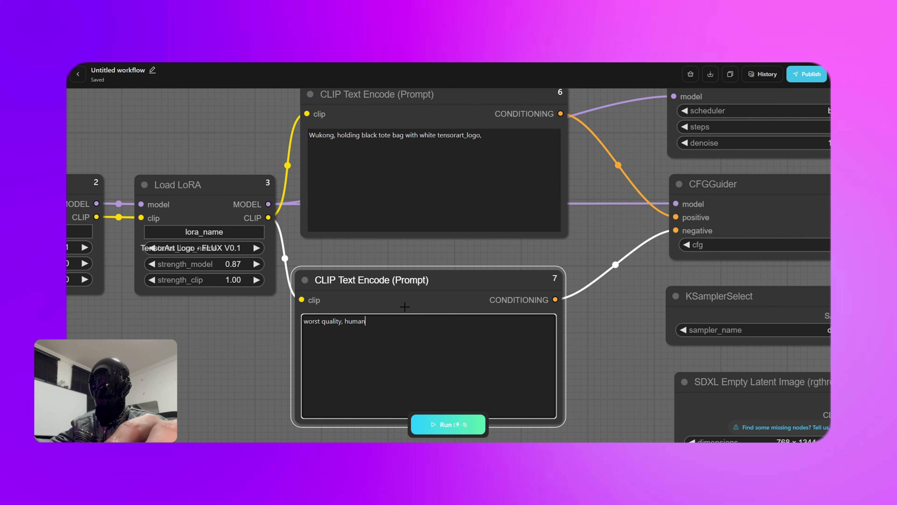
- Run the finished workflow to generate the image
scroll(403, 303, "down", 9)
left_click_drag(500, 317, 397, 301)
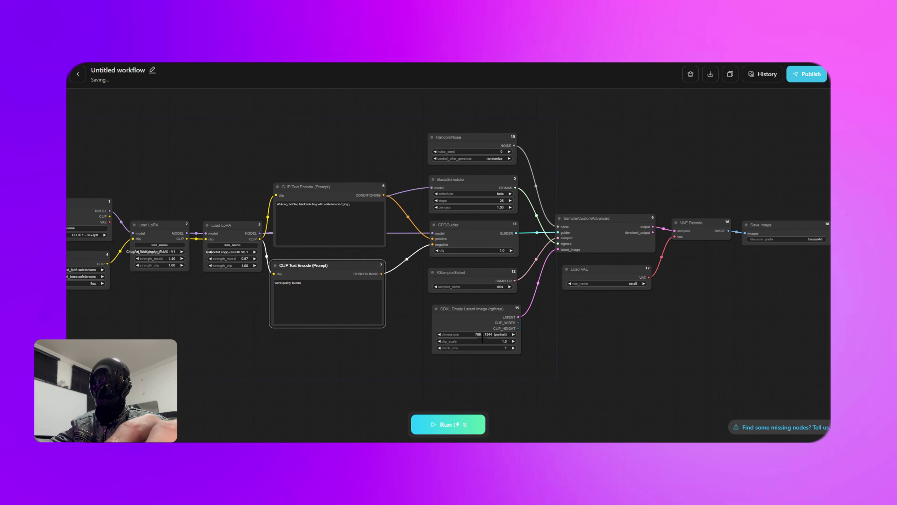
scroll(472, 334, "up", 4)
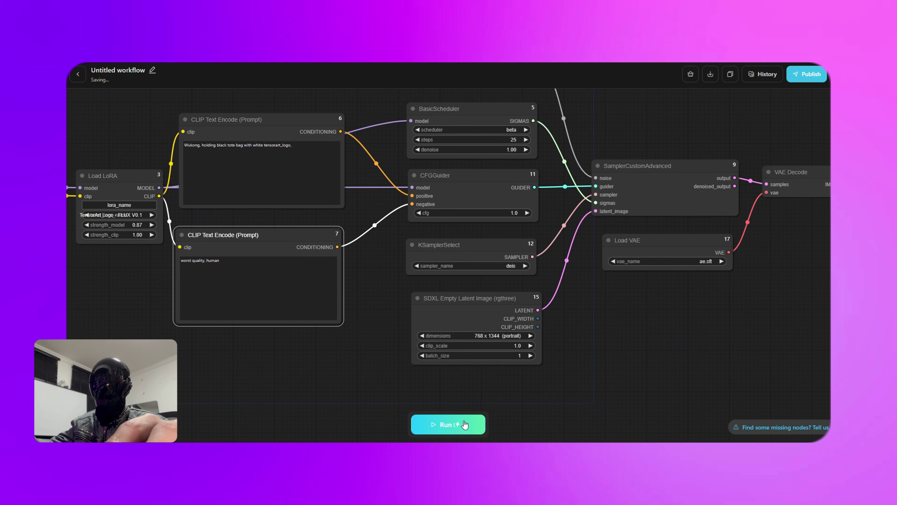
left_click(464, 422)
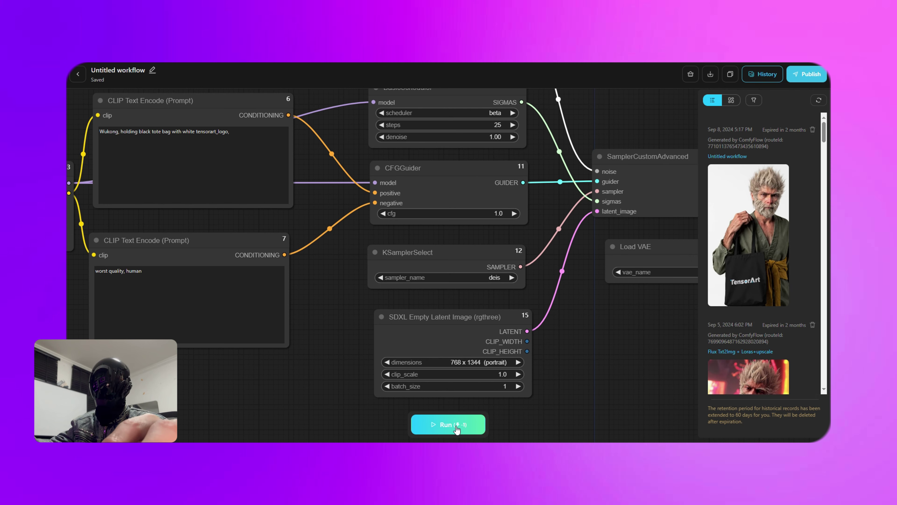
- Enlarge the newly generated image, examine the tote bag and its logo up close, and close the preview
left_click(745, 243)
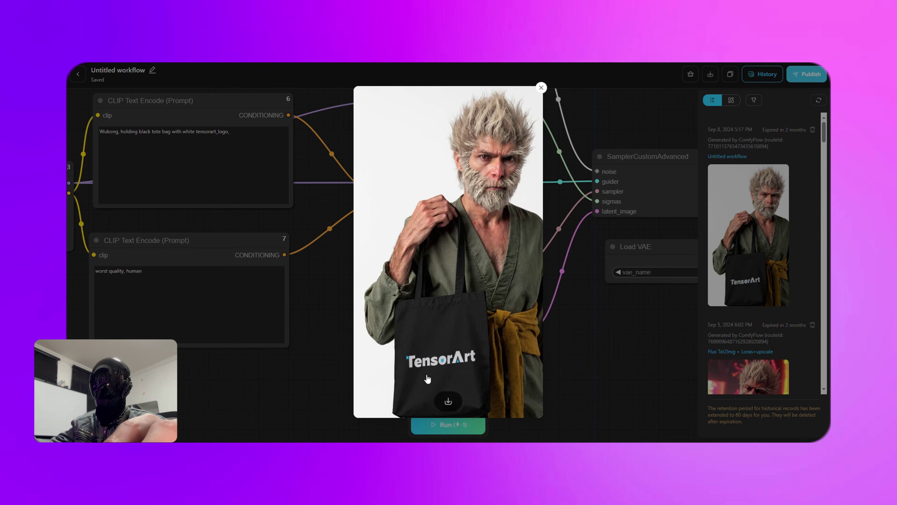
left_click(428, 378)
left_click(467, 418)
left_click(467, 418)
left_click_drag(501, 382, 411, 177)
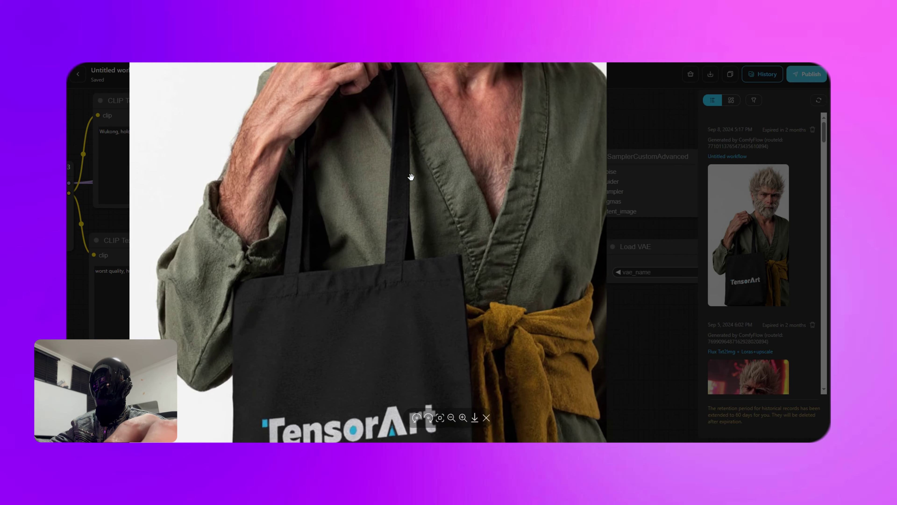
left_click_drag(451, 333, 484, 216)
left_click(486, 418)
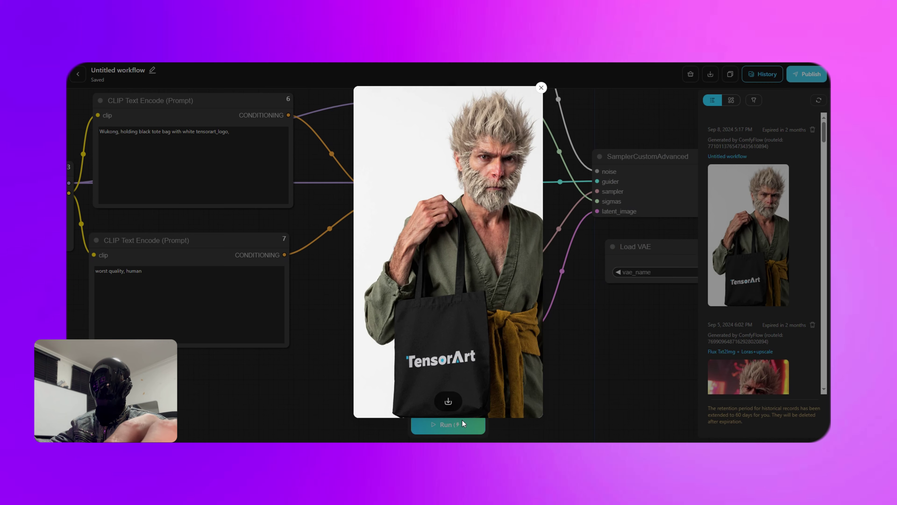
left_click(647, 342)
- Start a post with the newly generated image and set its channel to Visual Design
left_click(766, 298)
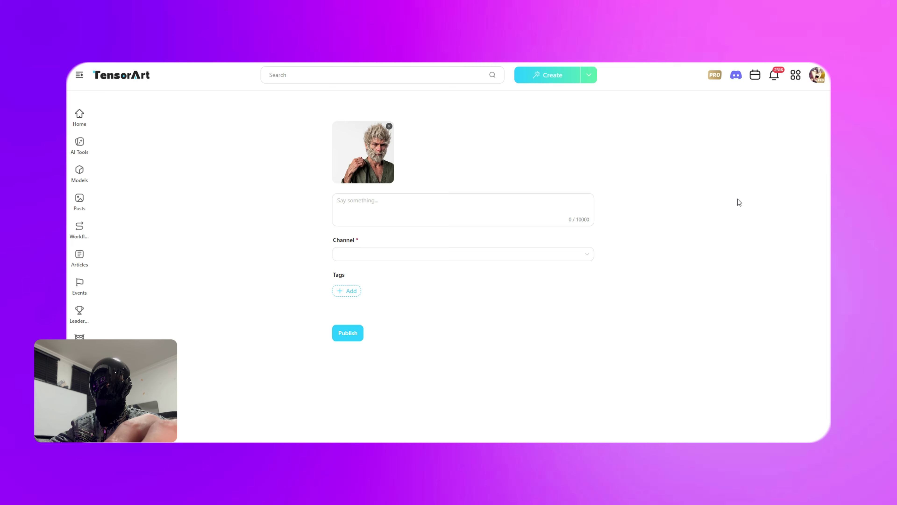
left_click(381, 258)
scroll(391, 329, "down", 1)
left_click(387, 319)
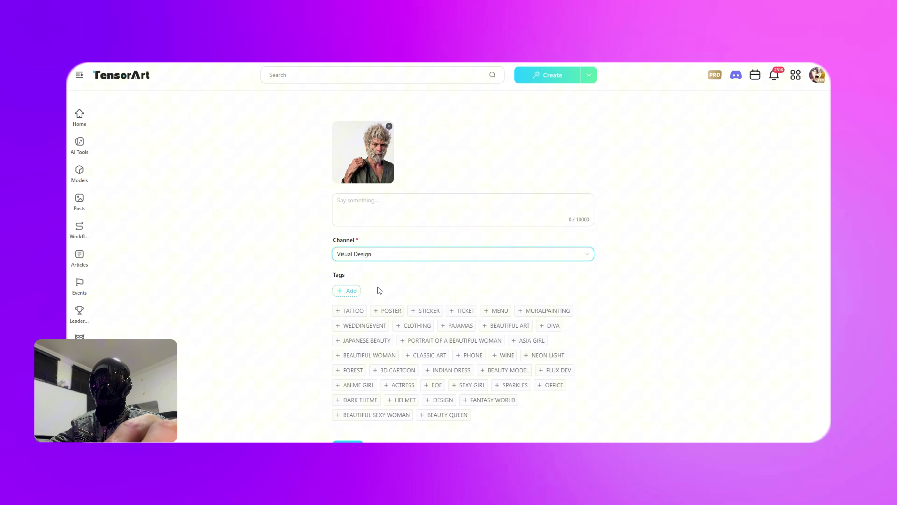
- Add the tag LOGO to the post
left_click(357, 293)
type("LO")
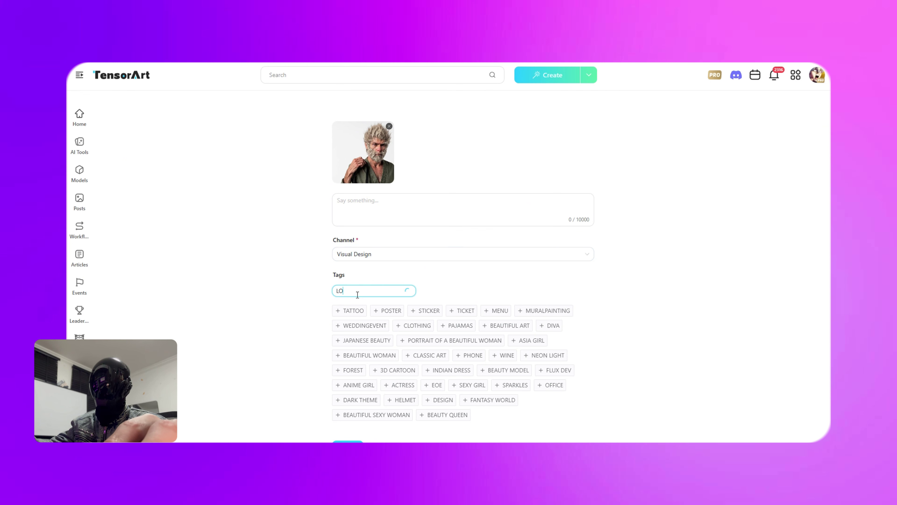
type("GO")
left_click(366, 307)
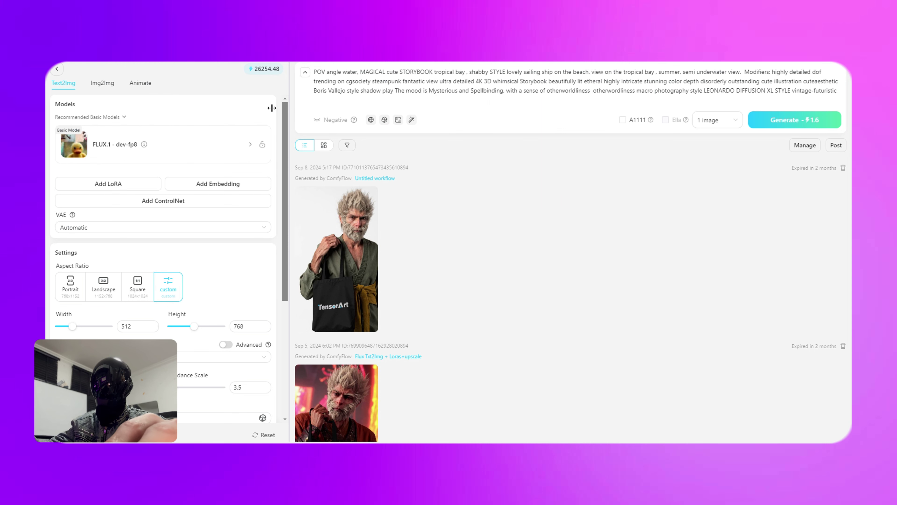
scroll(116, 138, "down", 5)
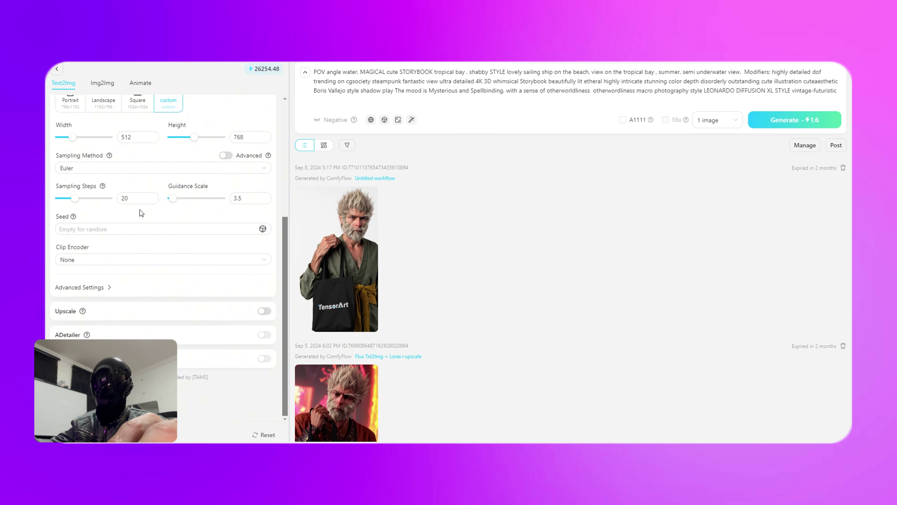
scroll(148, 239, "up", 3)
- Select all images in the generation history for bulk management, clear the selection, and exit management mode
left_click(805, 146)
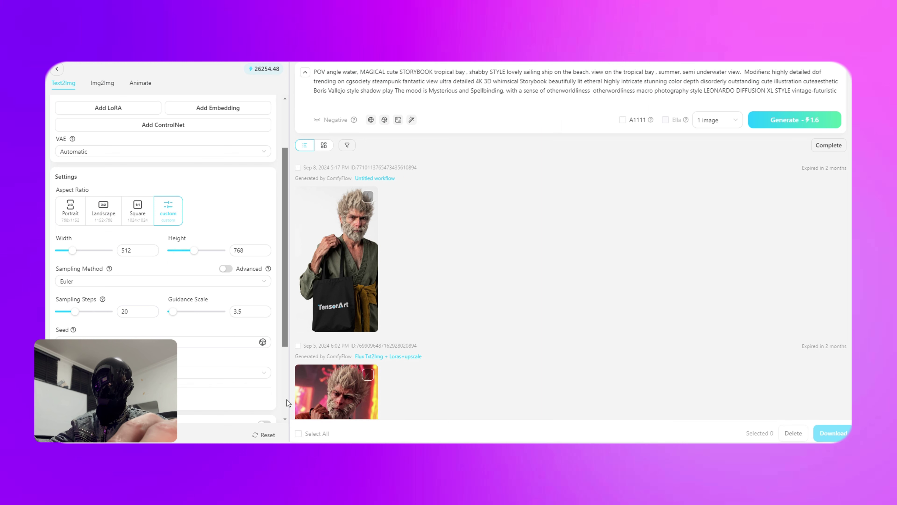
left_click(301, 437)
scroll(388, 295, "down", 2)
scroll(326, 366, "up", 3)
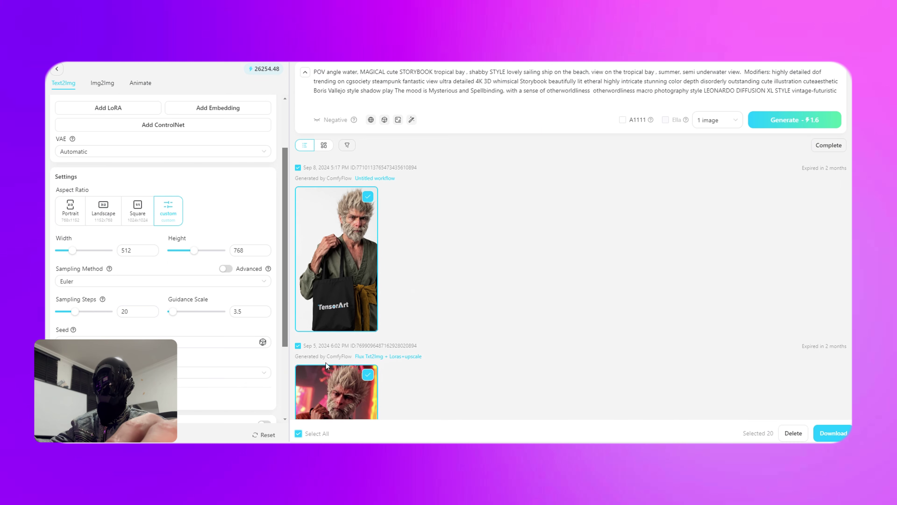
left_click(303, 428)
left_click(824, 148)
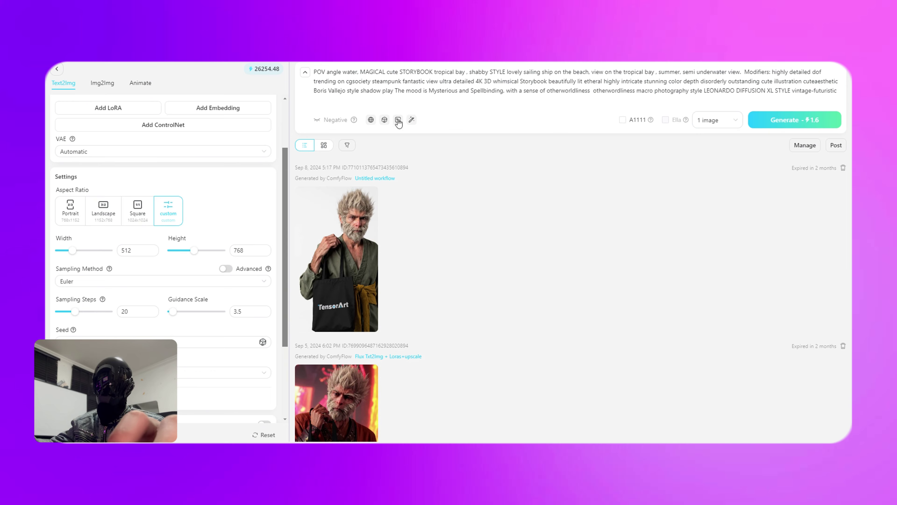
scroll(204, 343, "up", 3)
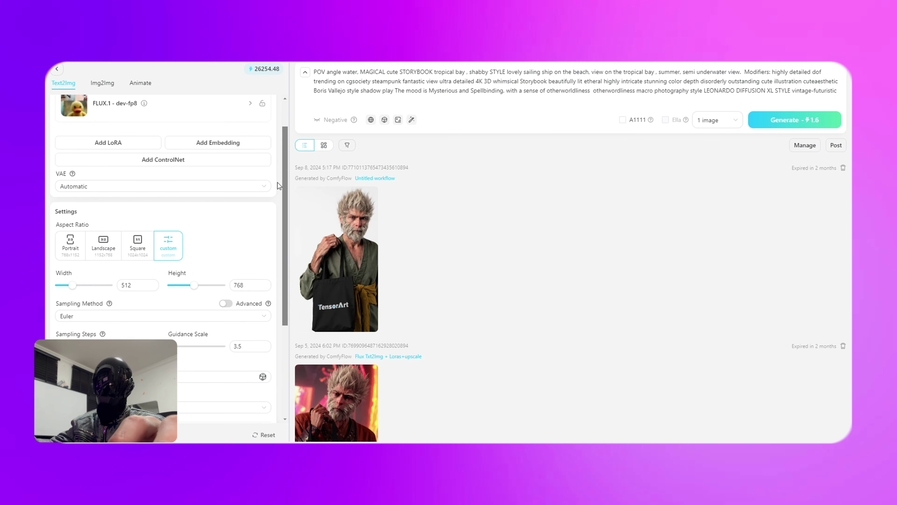